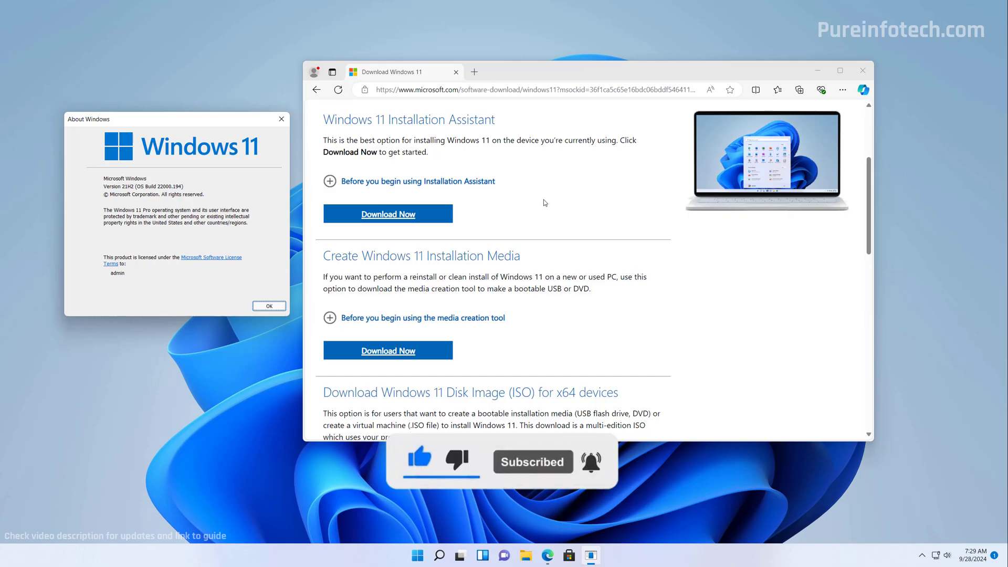
Step: Download the Windows 11 Installation Assistant in Edge and open its Downloads folder
{"action": "left_click", "coordinate": [711, 314]}
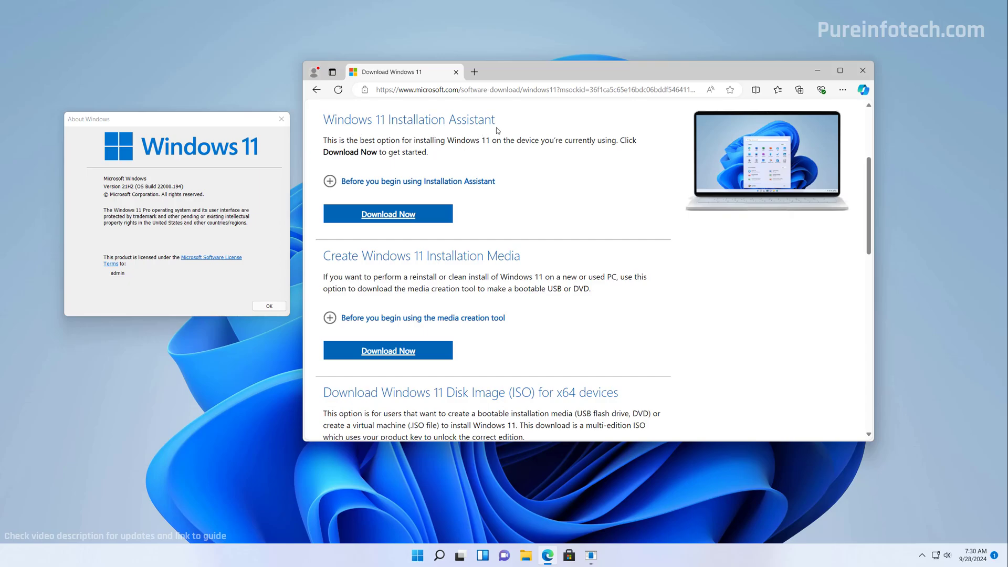
{"action": "left_click", "coordinate": [420, 216]}
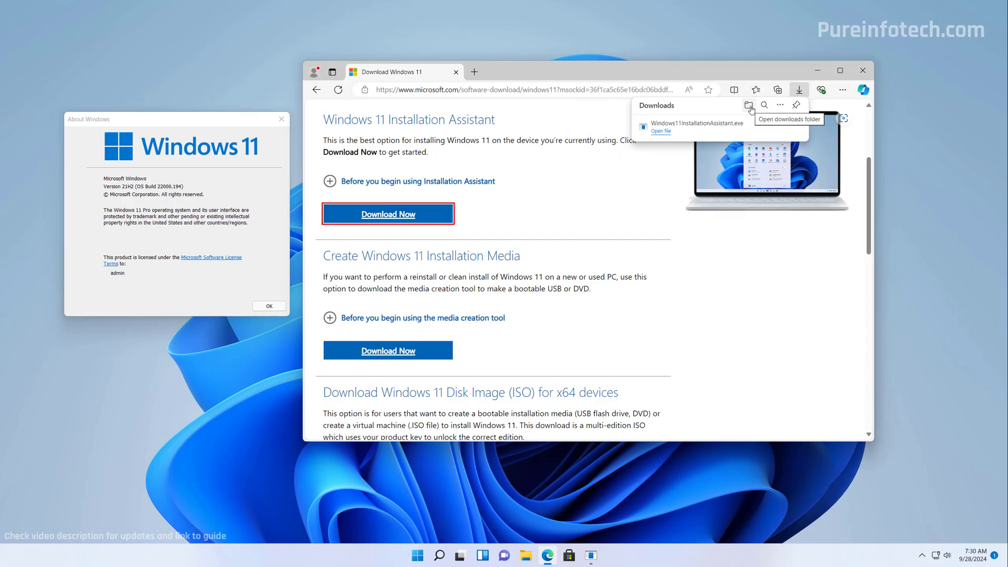
{"action": "left_click", "coordinate": [749, 106]}
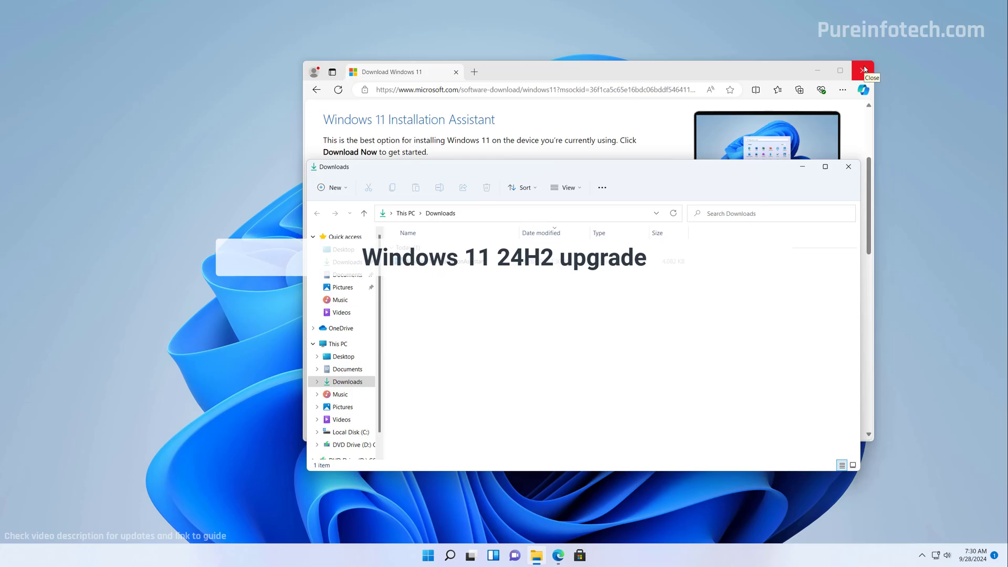
Step: Close the browser and launch the downloaded Installation Assistant, approving the UAC prompt
{"action": "left_click", "coordinate": [864, 68]}
{"action": "left_click", "coordinate": [447, 262]}
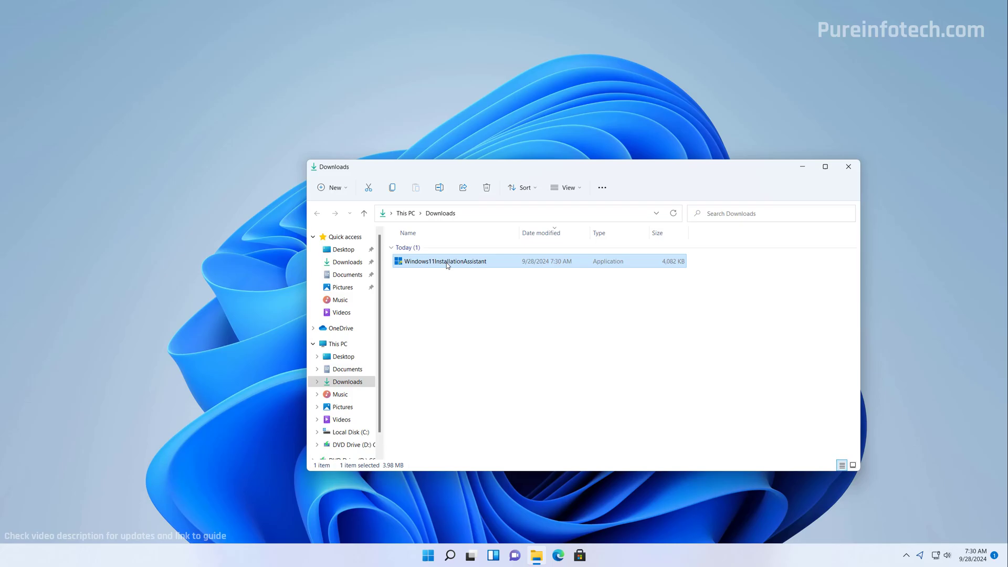
{"action": "double_click", "coordinate": [447, 262]}
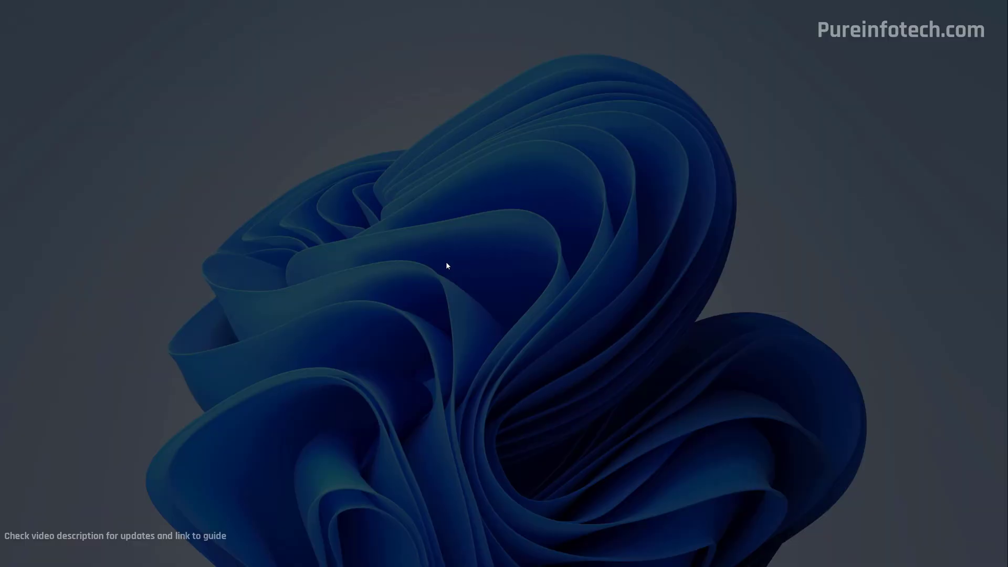
{"action": "left_click", "coordinate": [455, 357]}
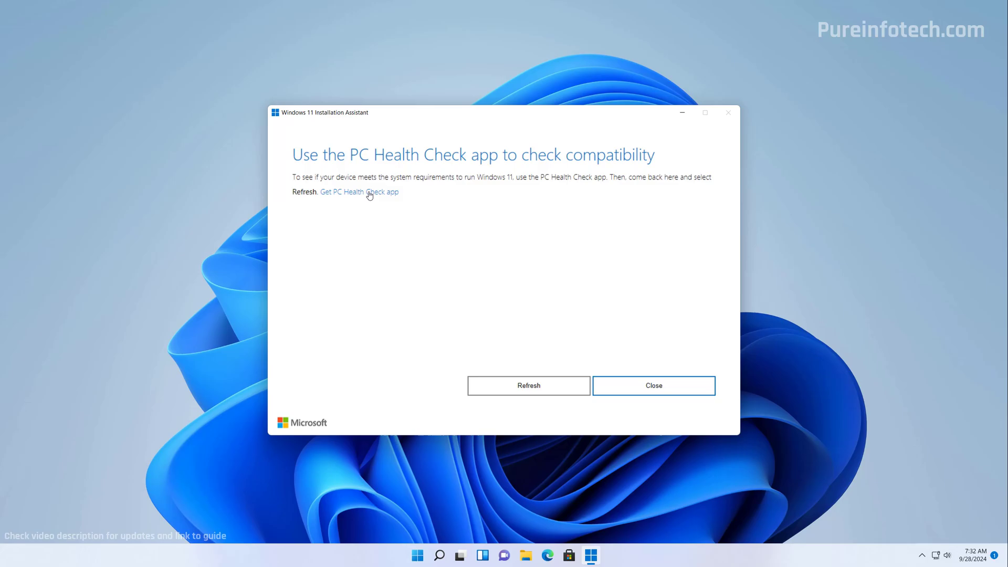
Step: Download and install the PC Health Check app, accepting its license, then close the Downloads folder
{"action": "left_click", "coordinate": [369, 192]}
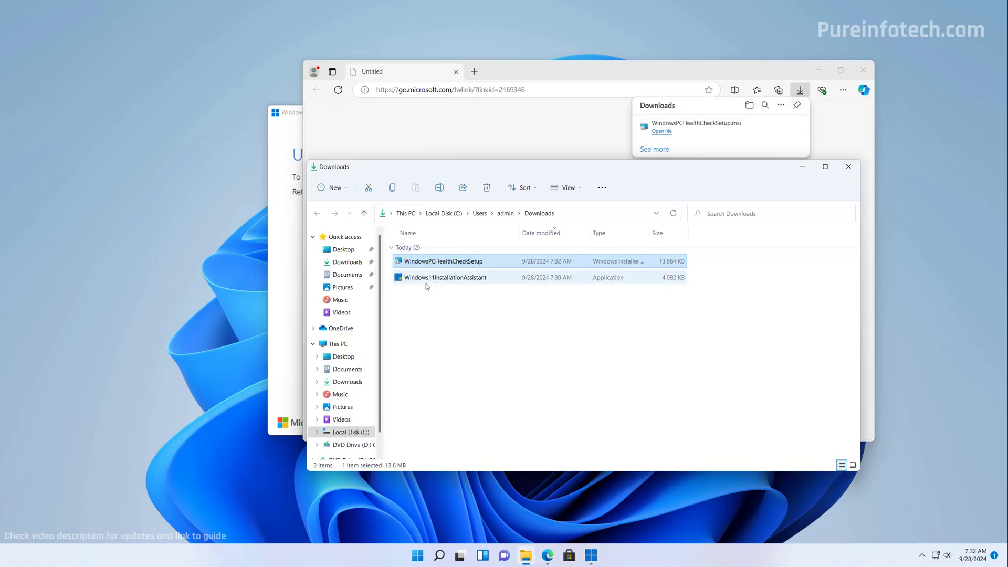
{"action": "double_click", "coordinate": [457, 261]}
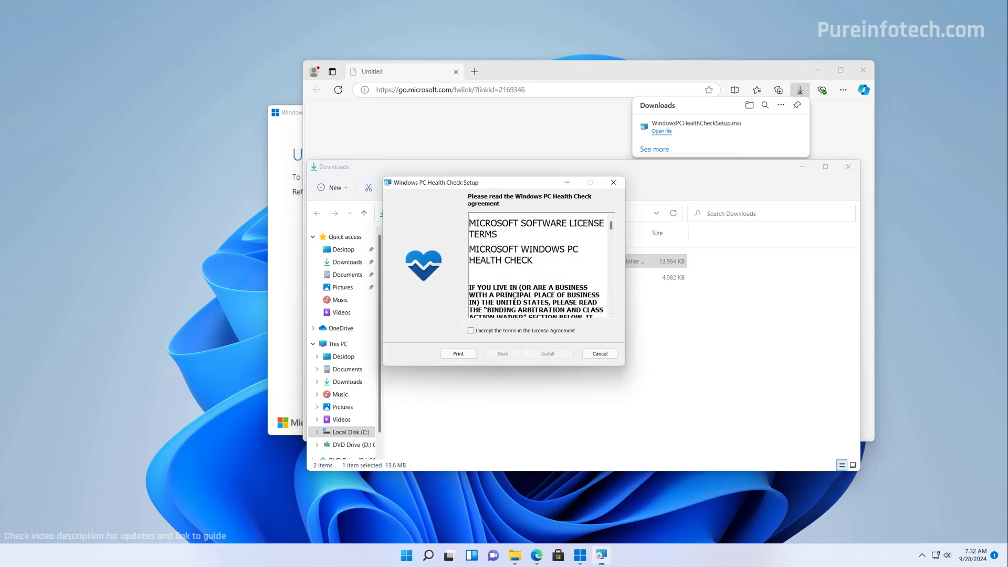
{"action": "left_click", "coordinate": [485, 331]}
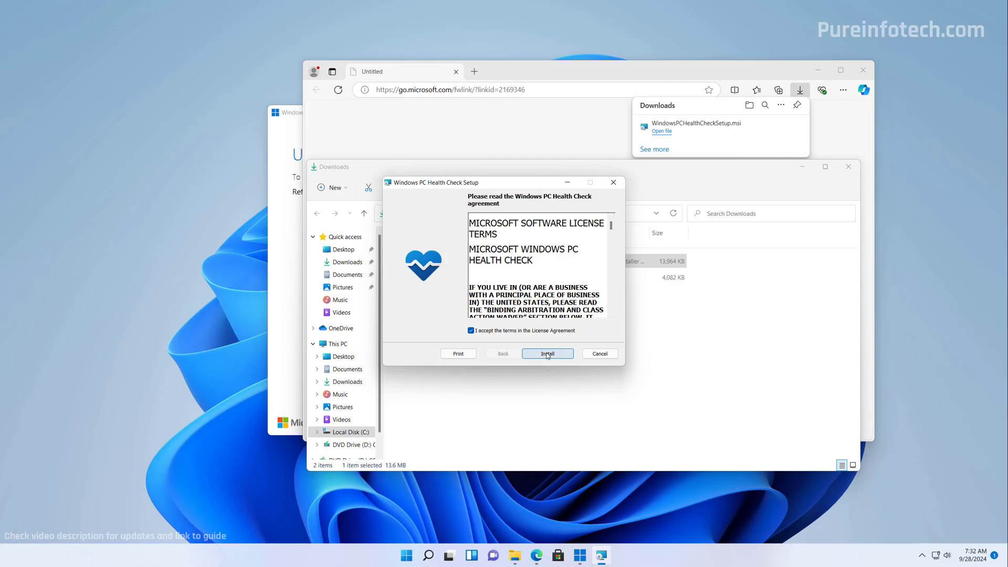
{"action": "left_click", "coordinate": [546, 354]}
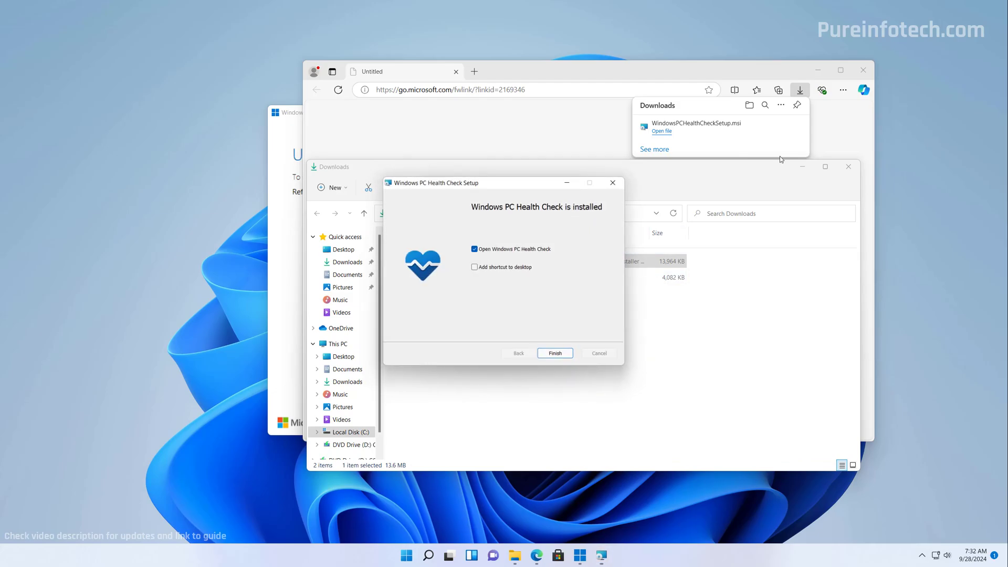
{"action": "left_click", "coordinate": [555, 353]}
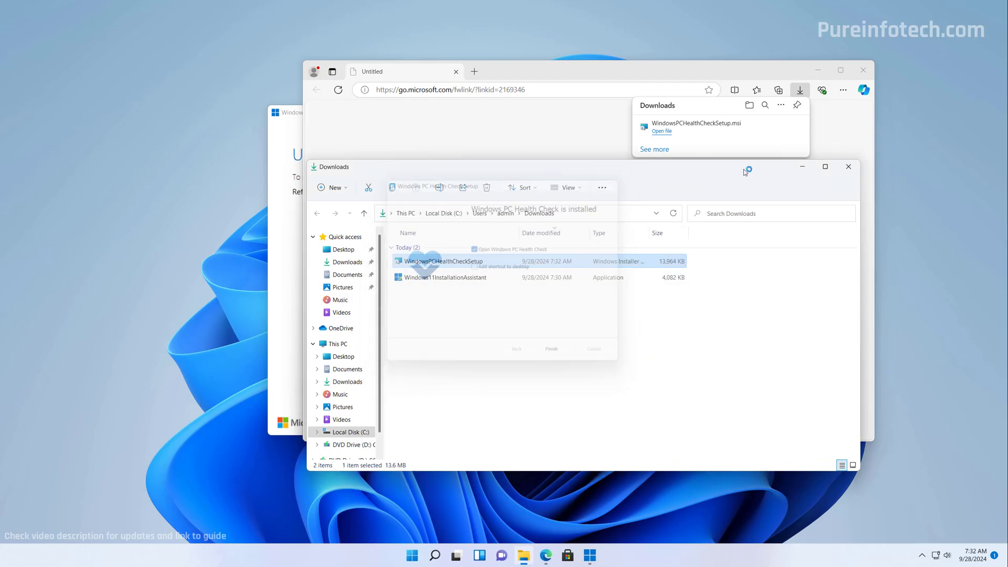
{"action": "left_click", "coordinate": [848, 167]}
Step: Run the PC Health Check Windows 11 compatibility test, dismiss the passing result and close it
{"action": "left_click", "coordinate": [862, 70]}
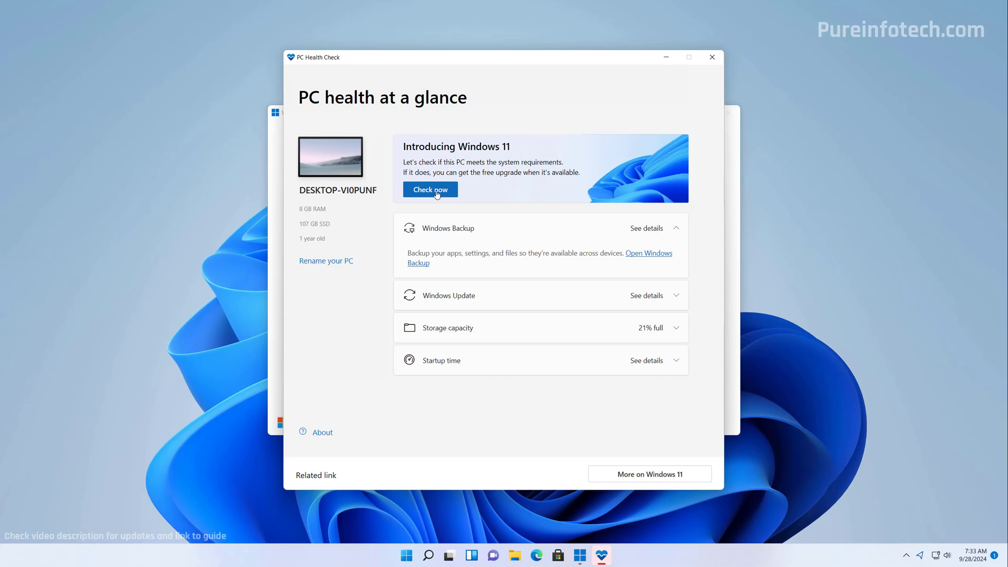
{"action": "left_click", "coordinate": [437, 195]}
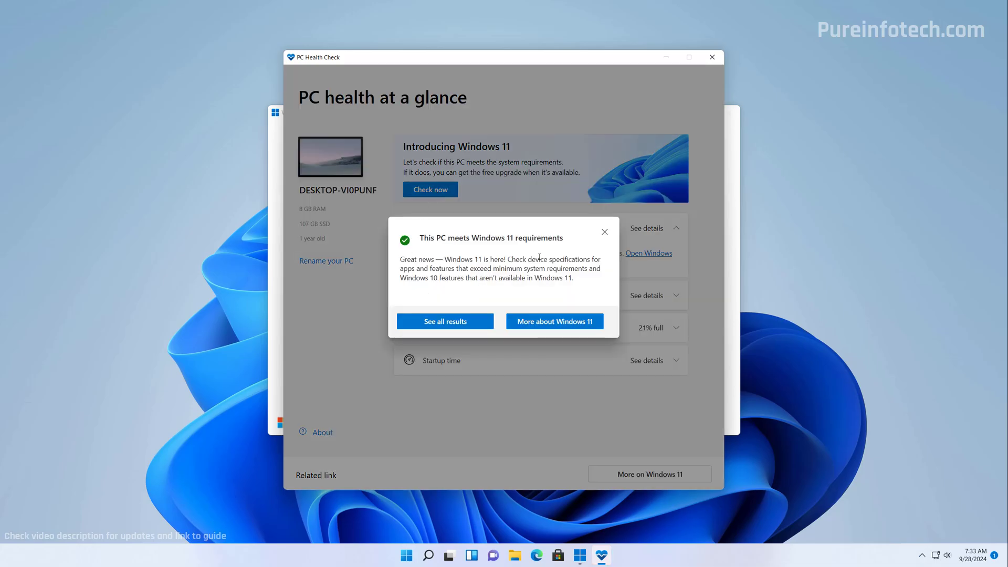
{"action": "left_click", "coordinate": [605, 233]}
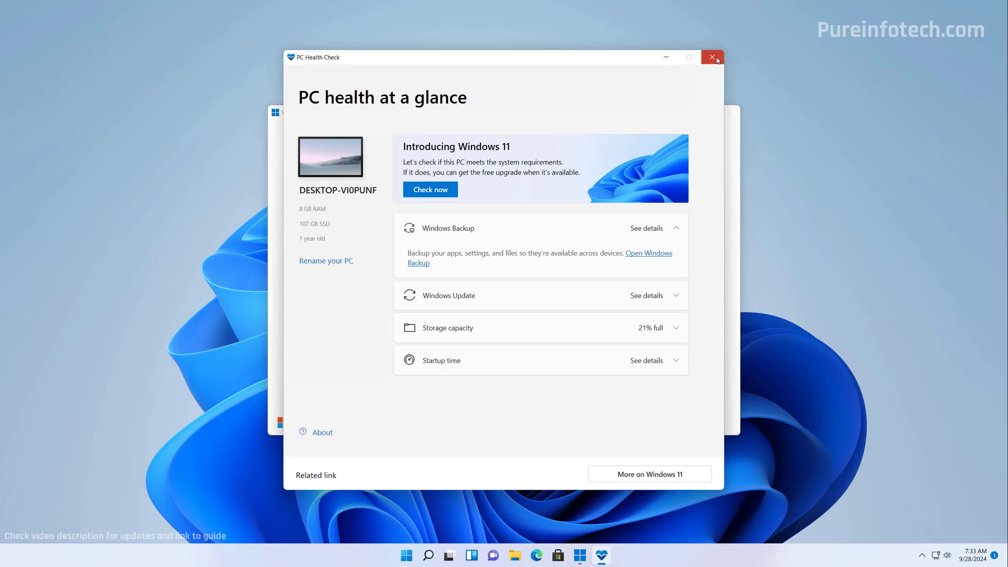
{"action": "left_click", "coordinate": [717, 61]}
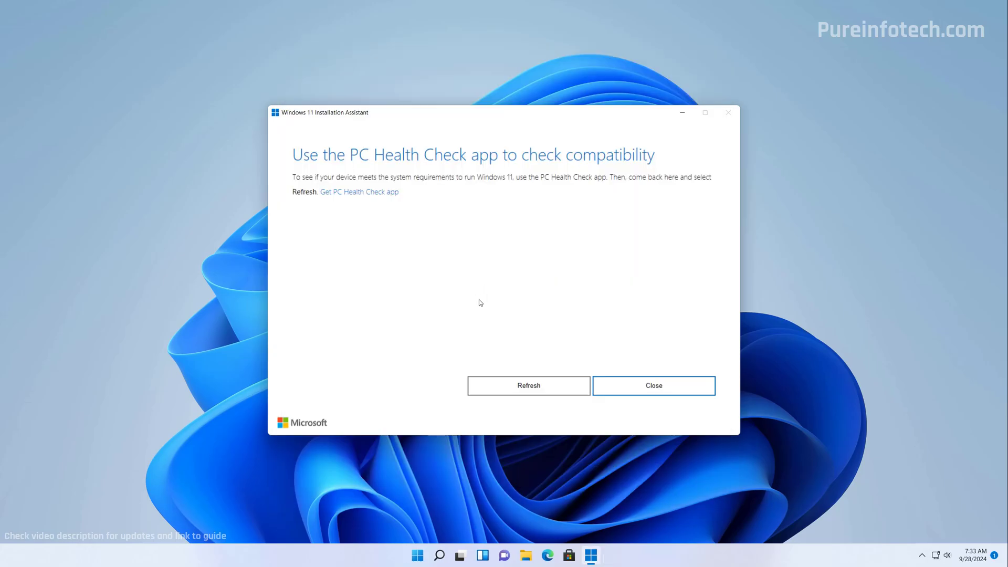
Step: Refresh the compatibility check and accept the license to start the Windows 11 upgrade
{"action": "left_click", "coordinate": [520, 389]}
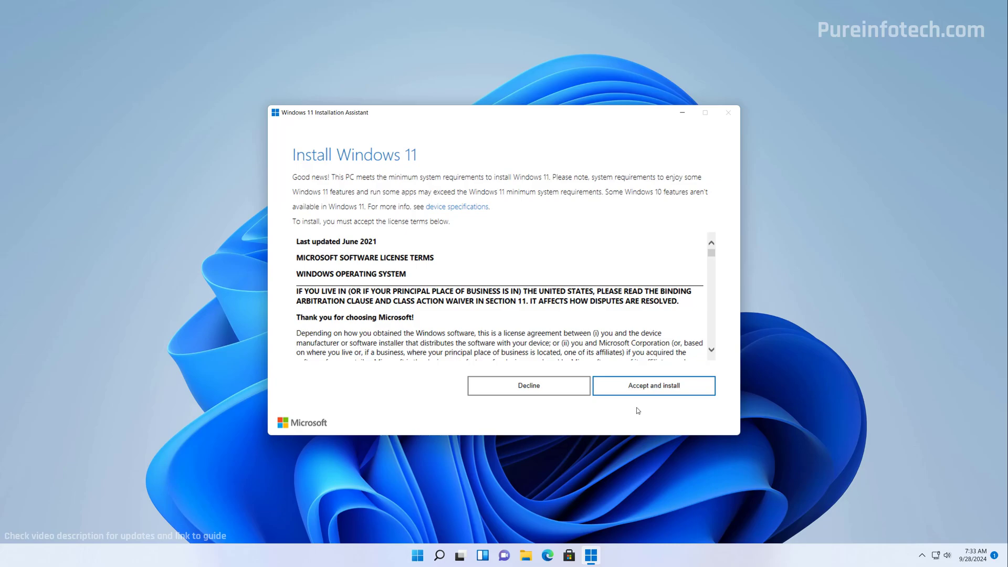
{"action": "left_click", "coordinate": [669, 388]}
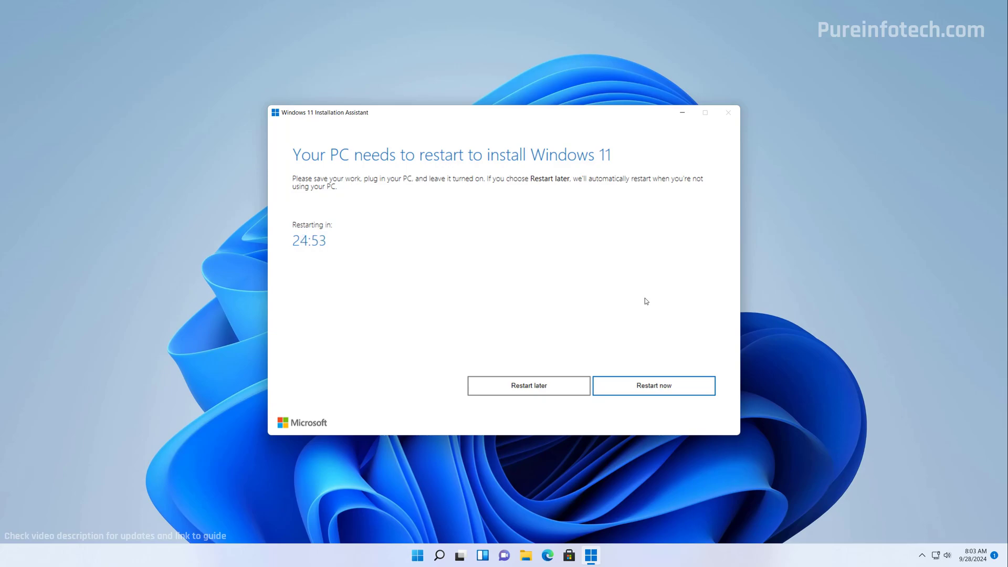
Step: Restart the PC now so the Windows 11 upgrade finishes installing
{"action": "left_click", "coordinate": [655, 387]}
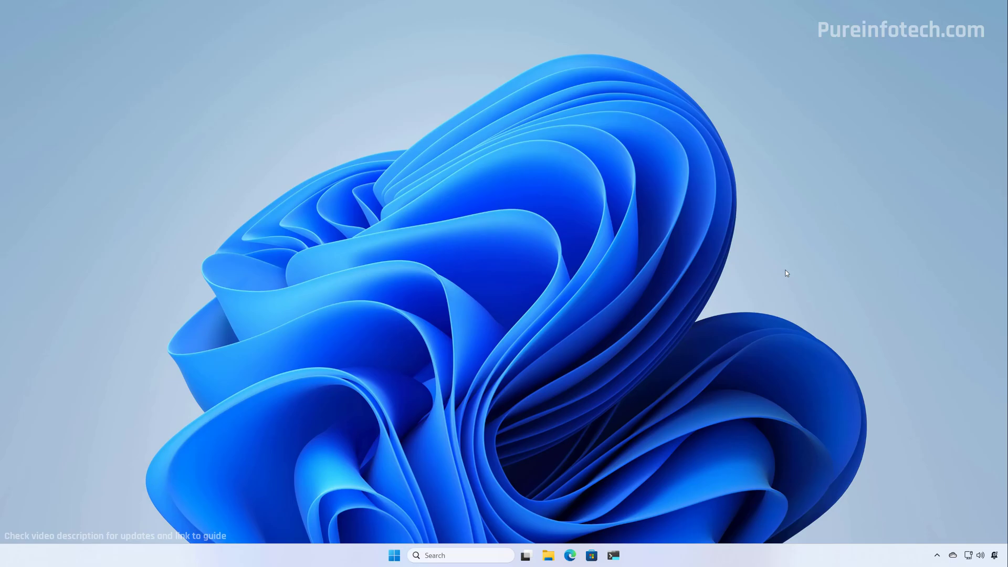
Step: Show Settings > System > About, confirming Windows 11 Pro version 24H2
{"action": "key", "text": "super"}
{"action": "type", "text": "set"}
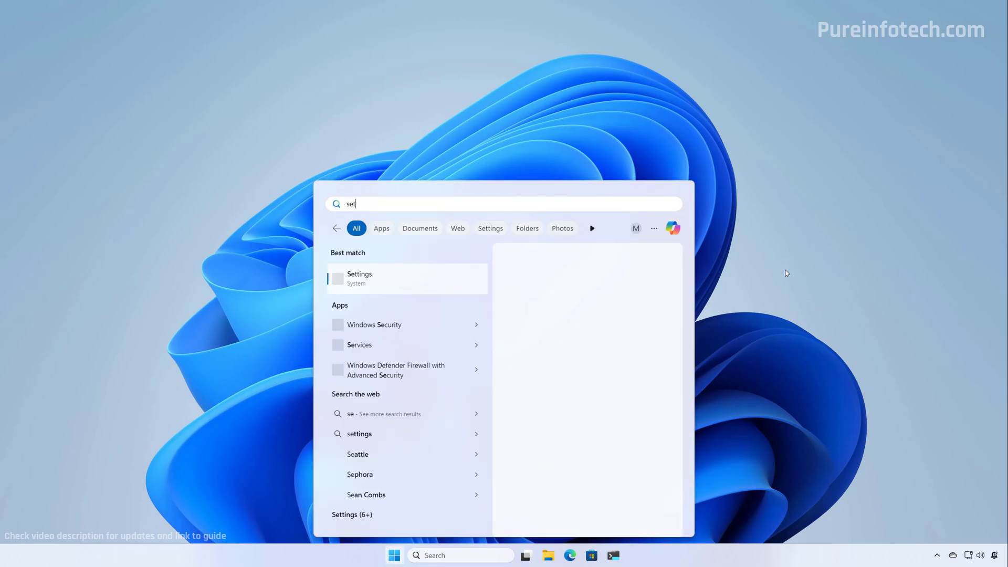
{"action": "type", "text": "tin"}
{"action": "key", "text": "Return"}
{"action": "left_click", "coordinate": [218, 172]}
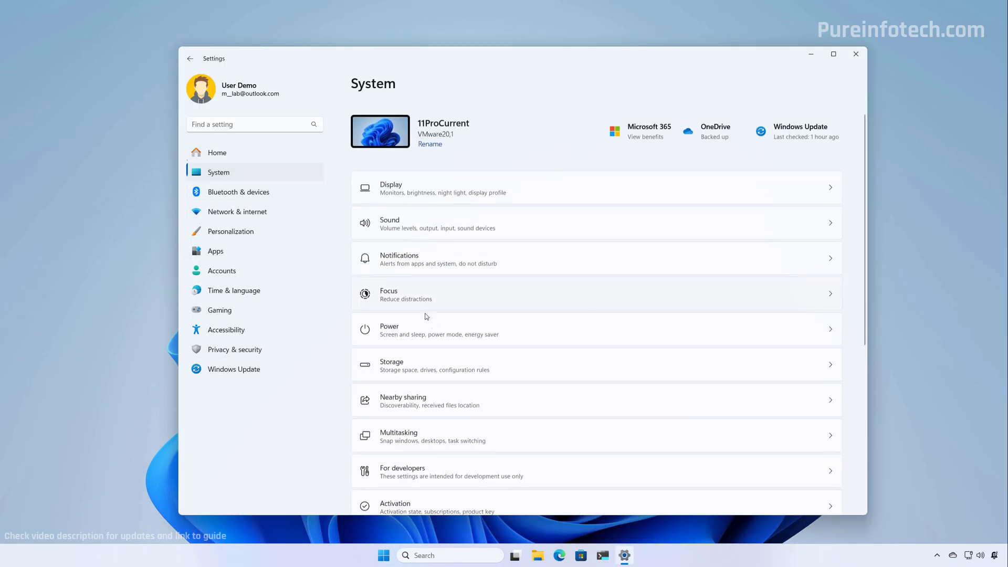
{"action": "scroll", "coordinate": [423, 399], "scroll_direction": "down", "scroll_amount": 10}
{"action": "left_click", "coordinate": [422, 483]}
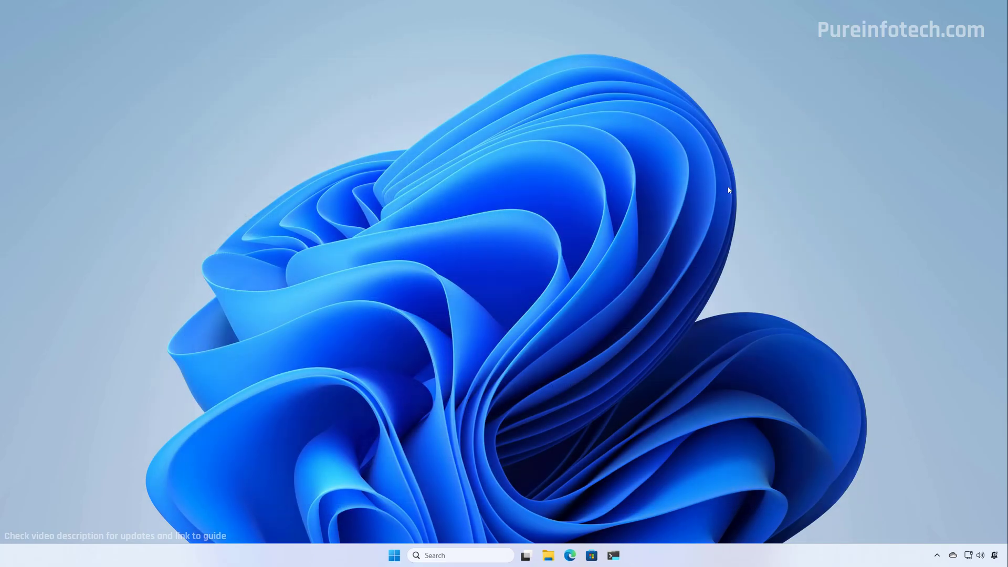
Step: Run winver from the Run dialog to show About Windows: version 24H2, build 26100.1876
{"action": "key", "text": "super"}
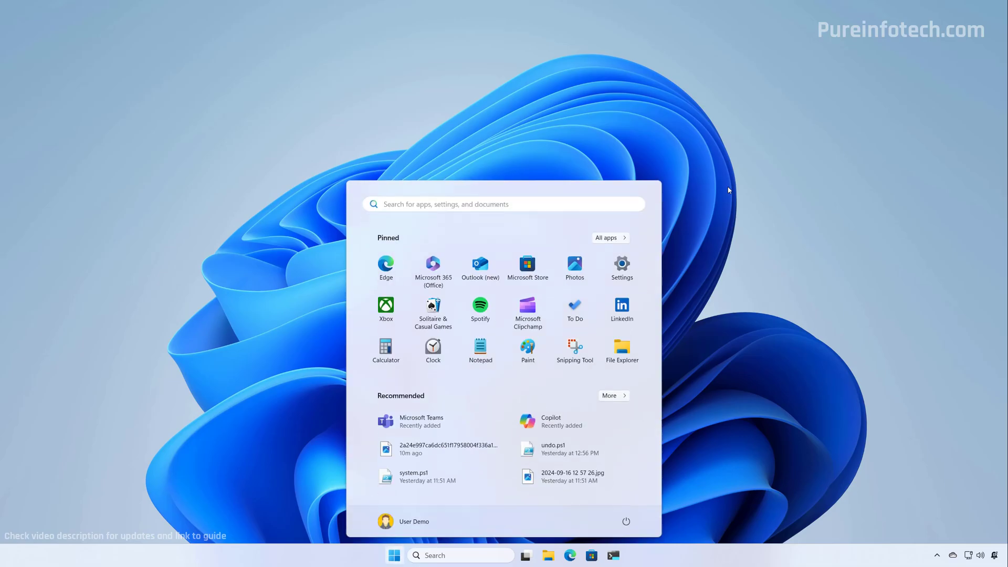
{"action": "type", "text": "wr"}
{"action": "key", "text": "BackSpace"}
{"action": "key", "text": "BackSpace"}
{"action": "type", "text": "ru"}
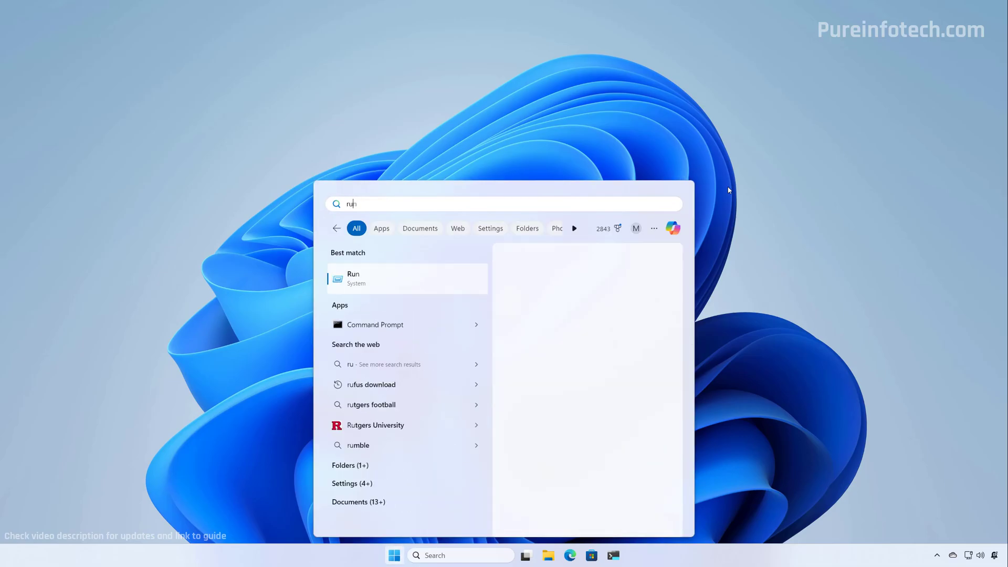
{"action": "type", "text": "n"}
{"action": "key", "text": "Return"}
{"action": "left_click", "coordinate": [475, 330]}
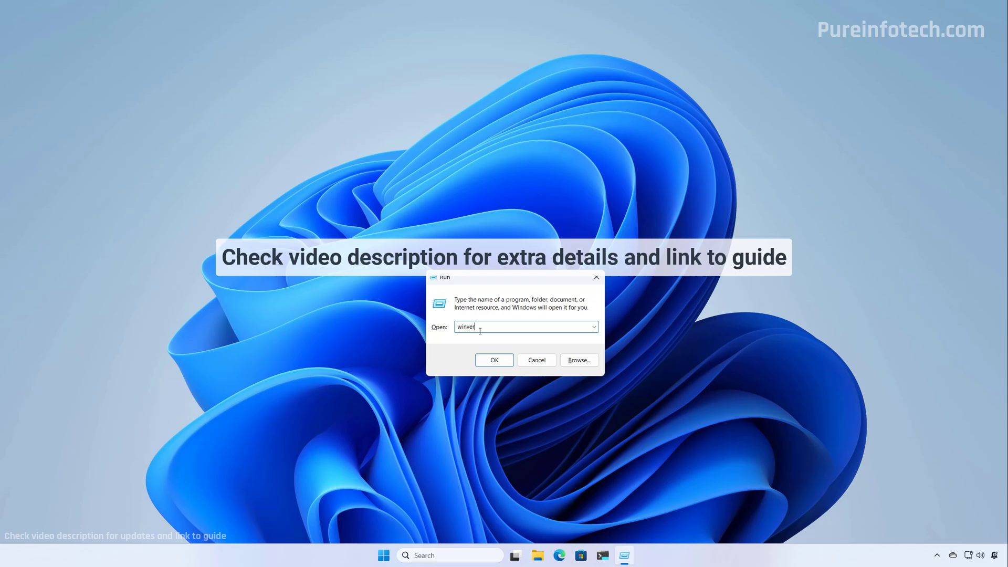
{"action": "left_click", "coordinate": [494, 361]}
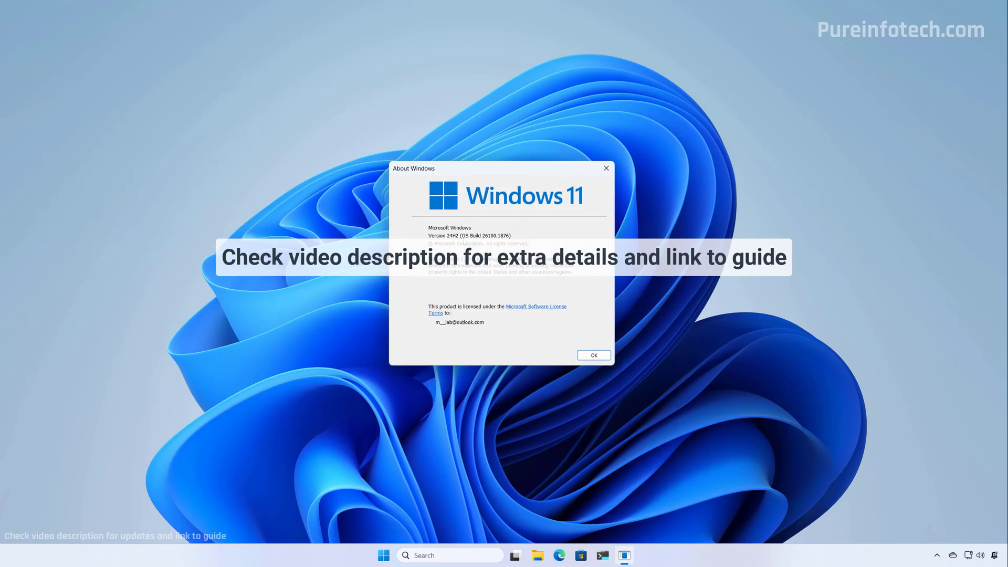
{"action": "left_click", "coordinate": [593, 355]}
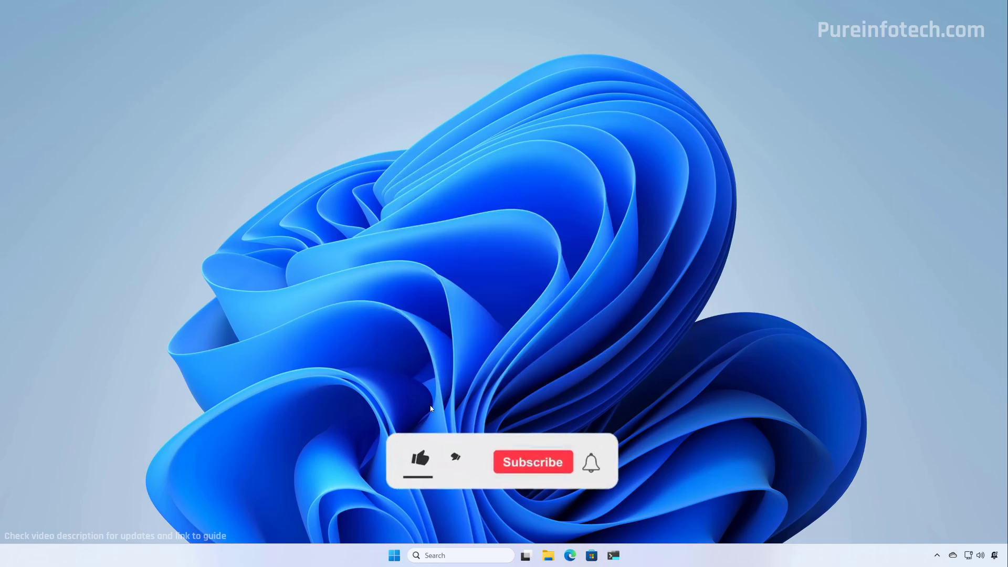